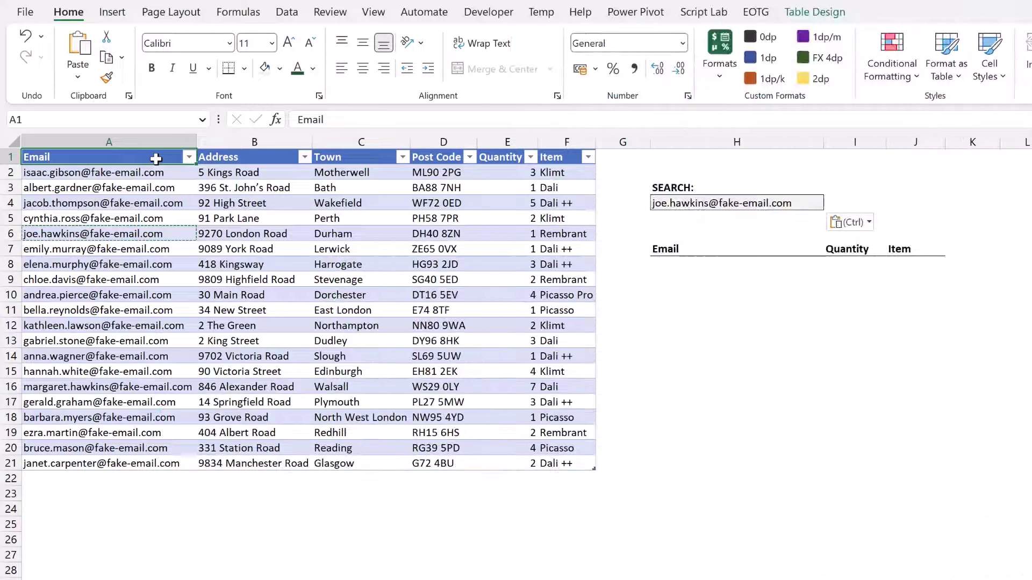
Step: Point out the table's Address, Town, Post Code, Quantity and Item columns and the SEARCH cell H4
{"action": "left_click", "coordinate": [236, 159]}
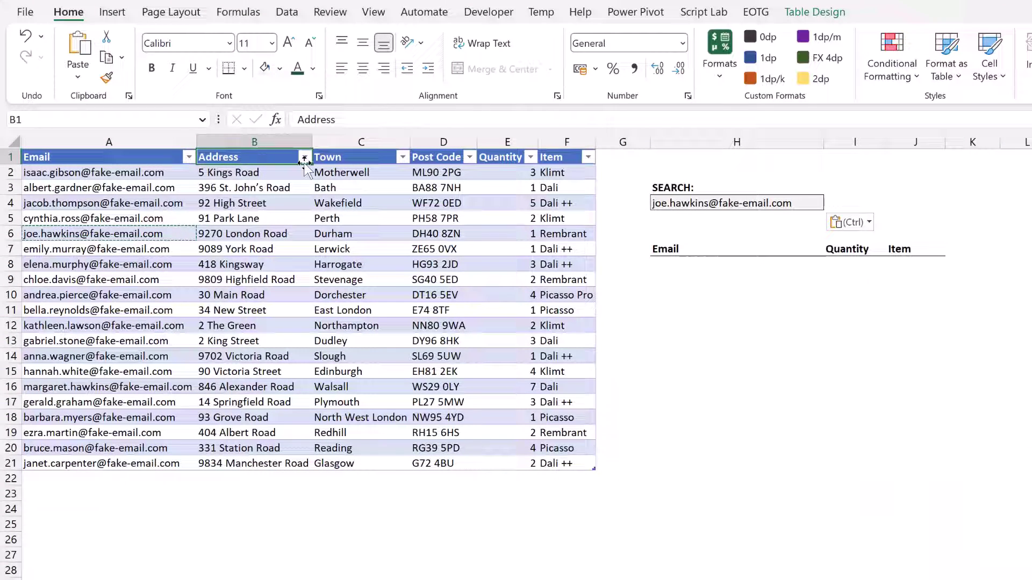
{"action": "left_click", "coordinate": [355, 162]}
{"action": "left_click", "coordinate": [437, 160]}
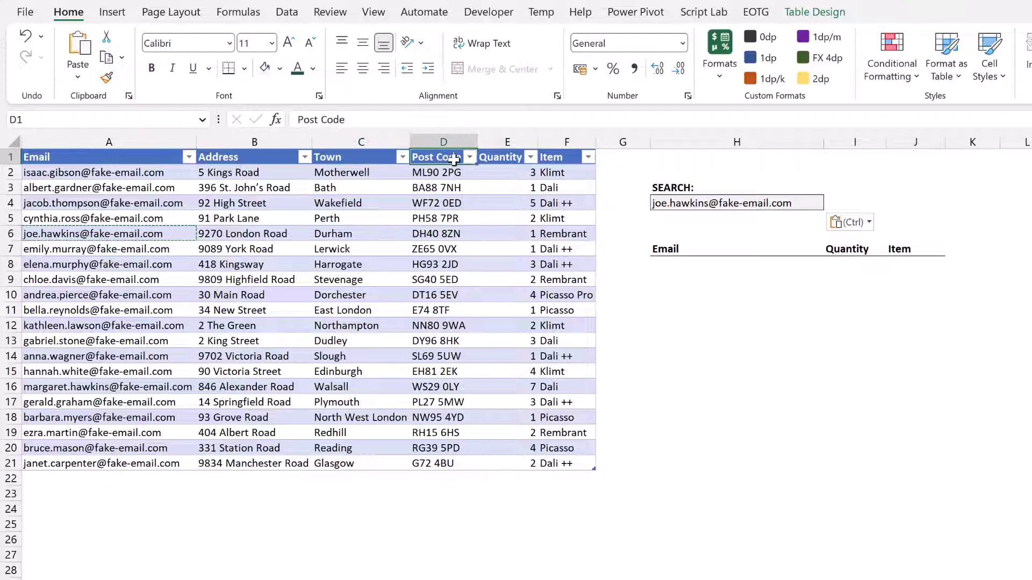
{"action": "left_click", "coordinate": [495, 158]}
{"action": "left_click", "coordinate": [548, 160]}
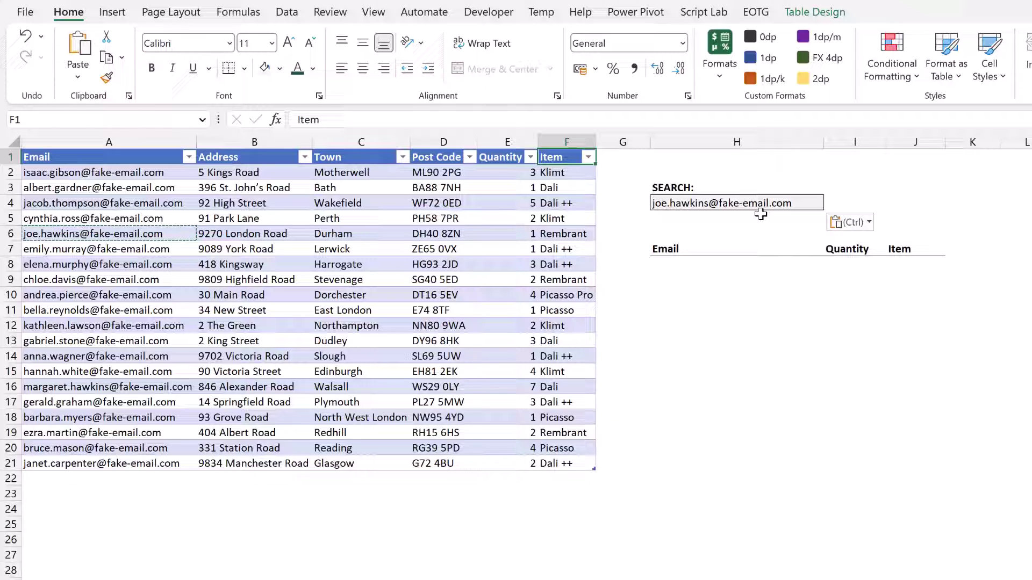
{"action": "left_click", "coordinate": [729, 205]}
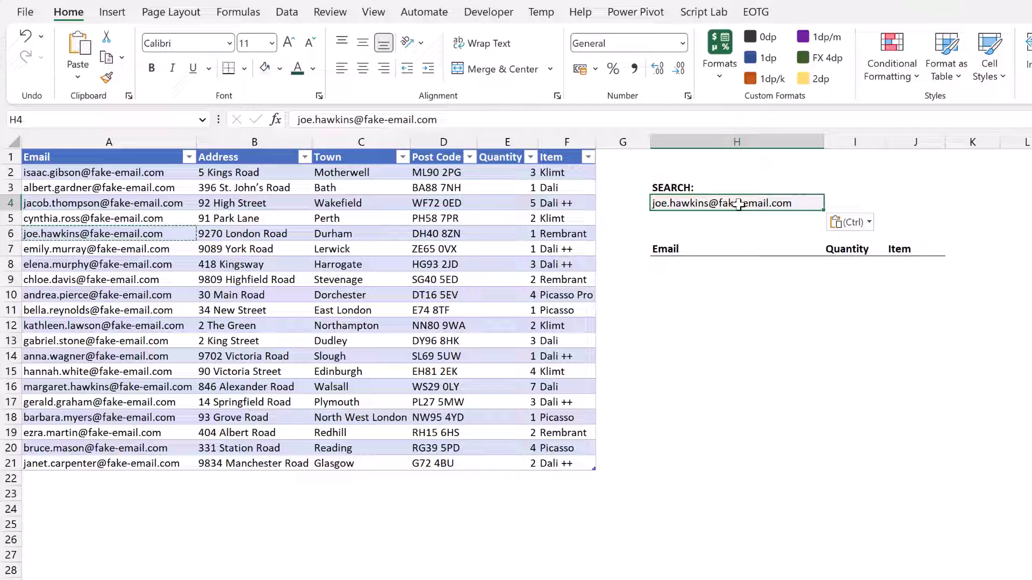
Step: In H8, build =FILTER(Data,Data[Email]=H4) to keep rows whose email matches H4
{"action": "left_click", "coordinate": [741, 264]}
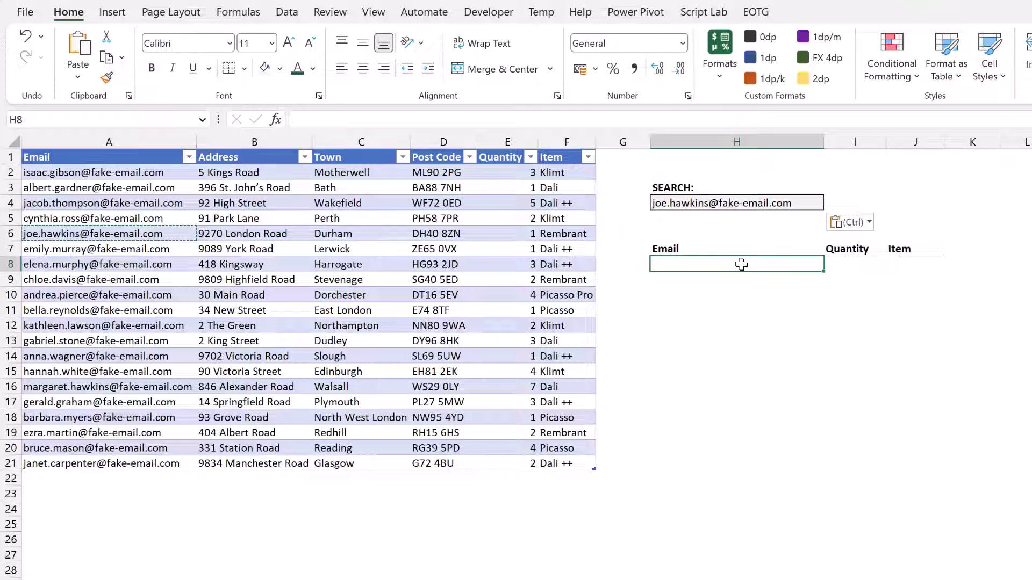
{"action": "type", "text": "=FILTER("}
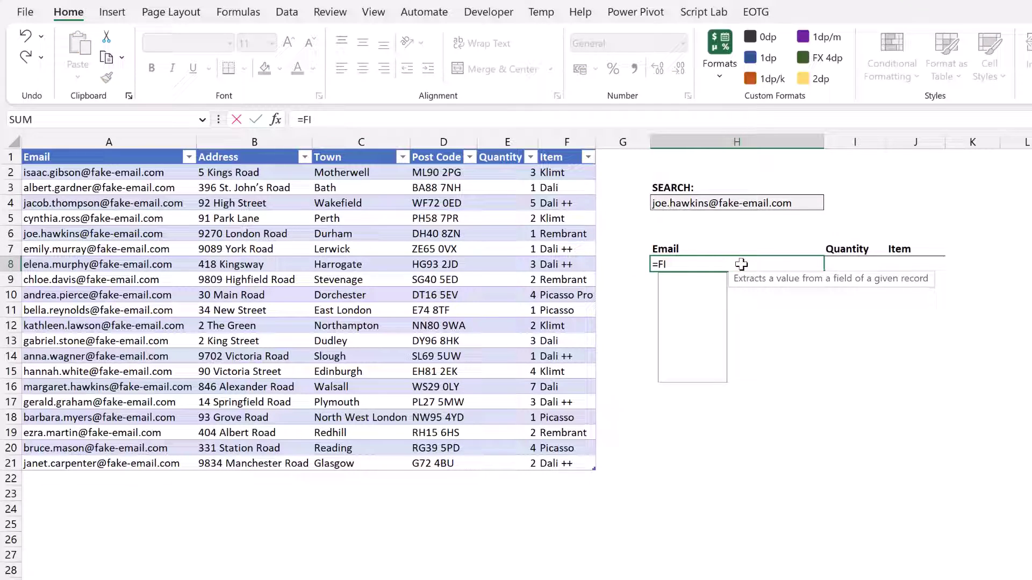
{"action": "left_click", "coordinate": [22, 145]}
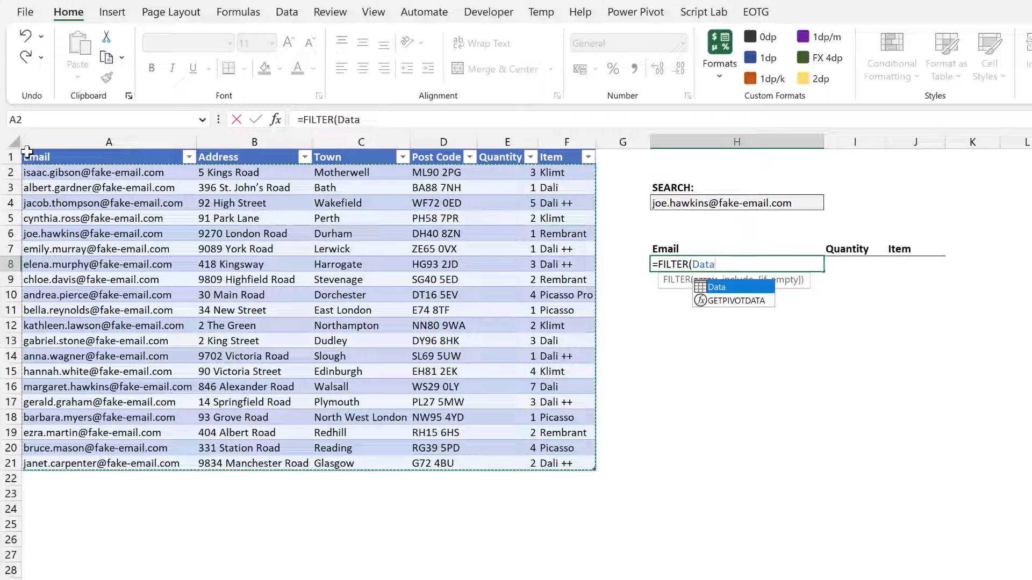
{"action": "type", "text": ","}
{"action": "left_click", "coordinate": [76, 154]}
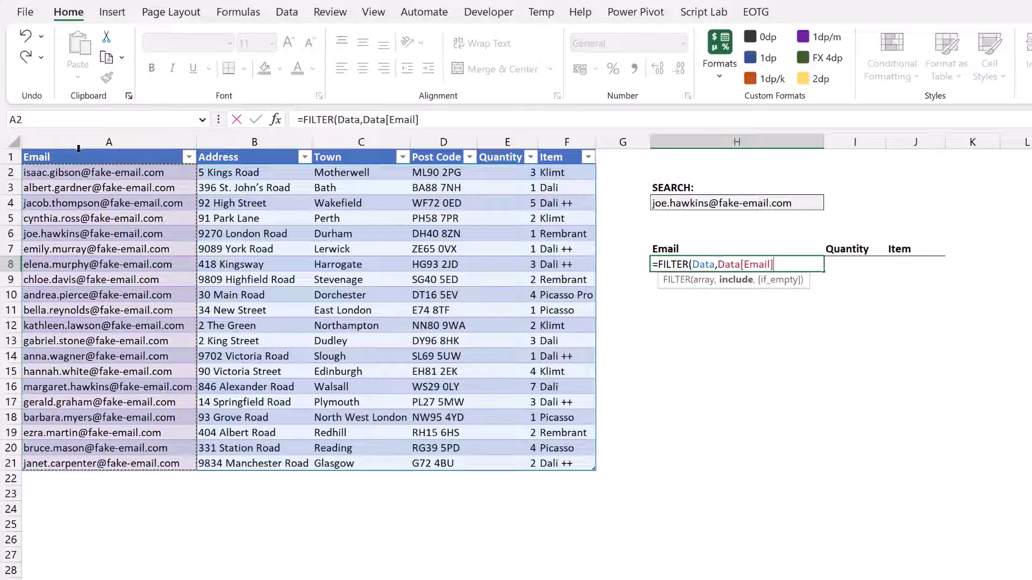
{"action": "type", "text": "="}
{"action": "left_click", "coordinate": [693, 204]}
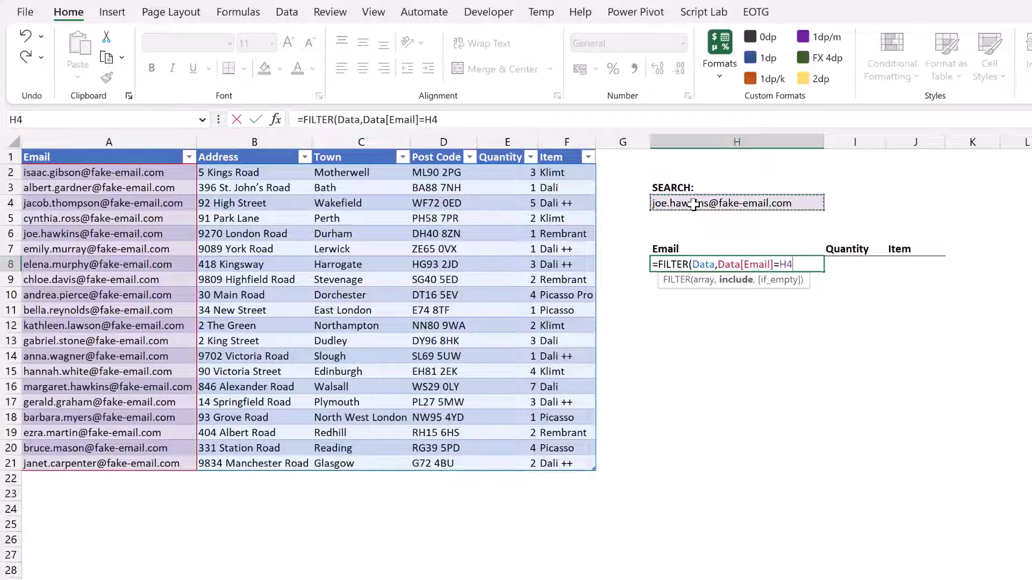
{"action": "type", "text": ")"}
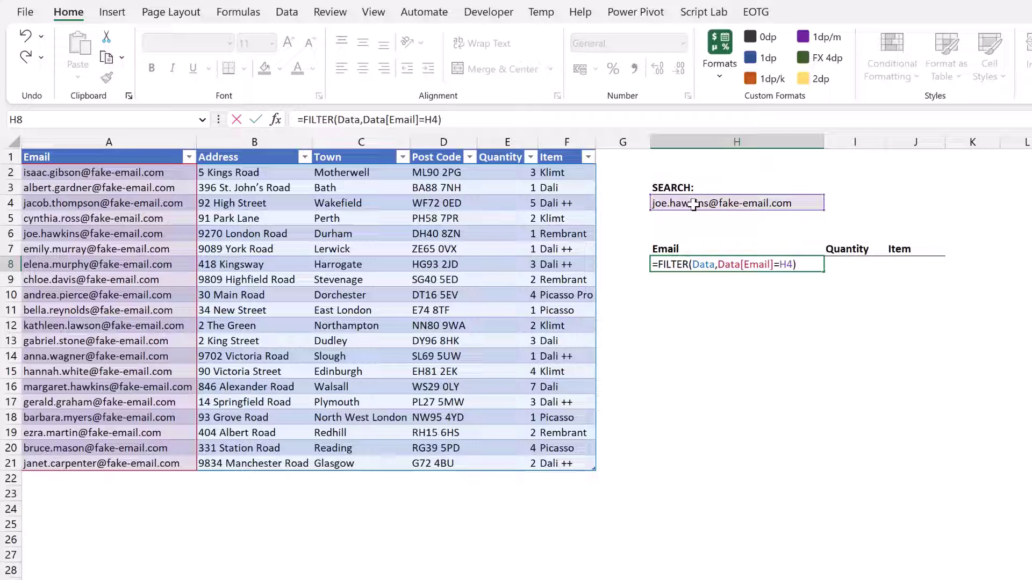
Step: Wrap the FILTER in CHOOSECOLS with columns {1,5,6} and commit the formula
{"action": "left_click", "coordinate": [304, 121]}
{"action": "type", "text": "CHOOSECOLS("}
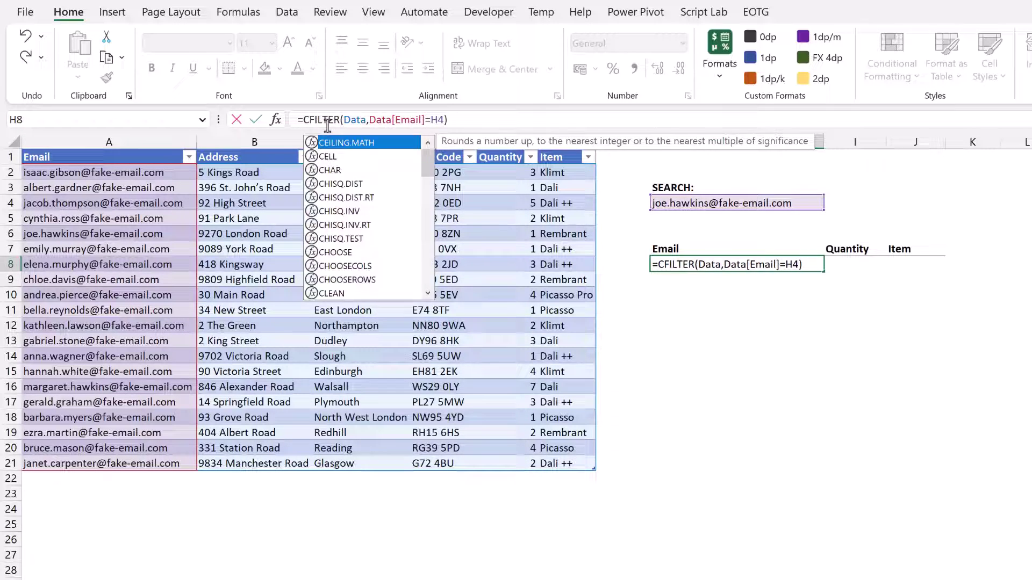
{"action": "left_click", "coordinate": [521, 120]}
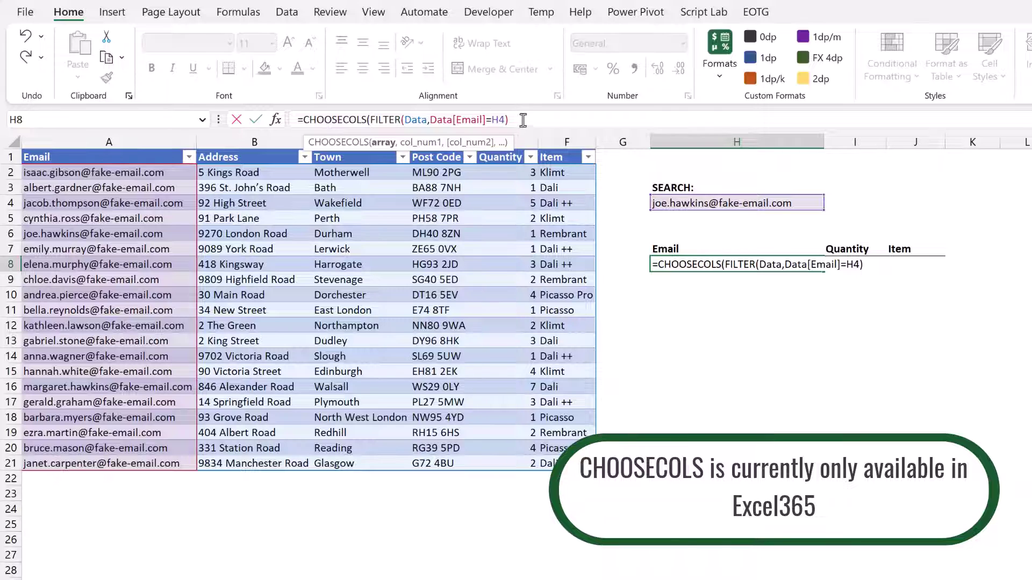
{"action": "type", "text": ",{1"}
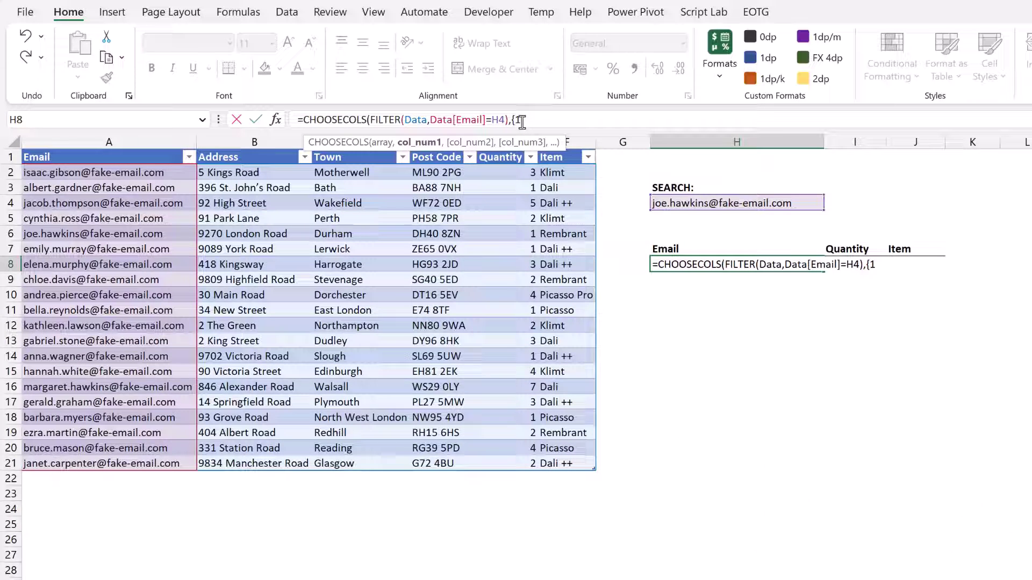
{"action": "type", "text": ",5,6})"}
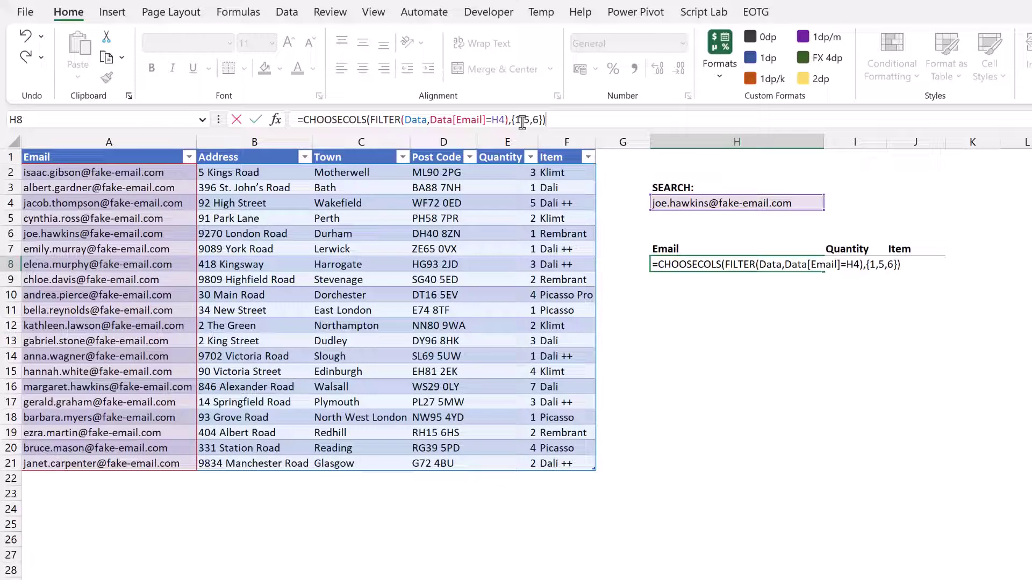
{"action": "key", "text": "Return"}
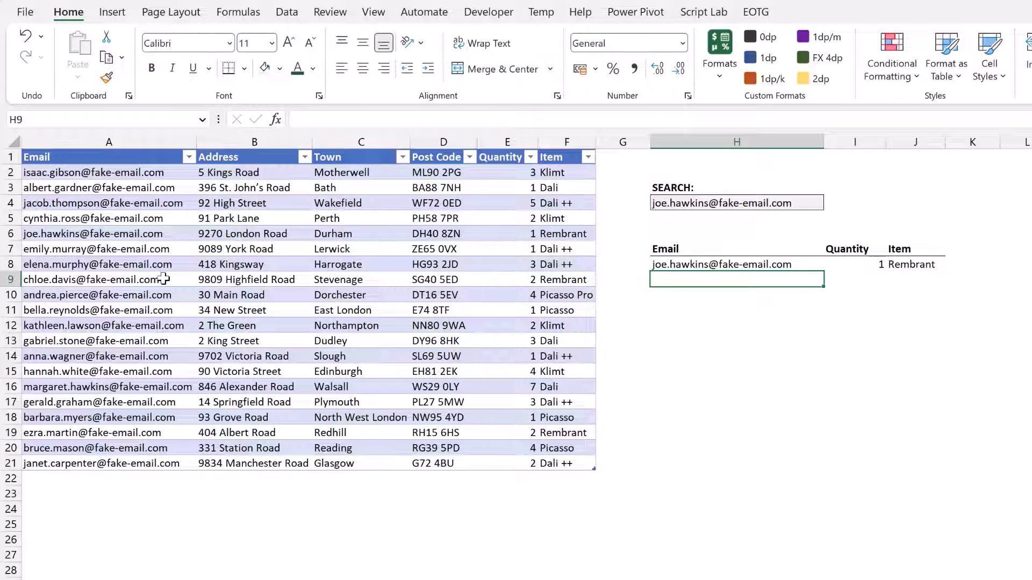
{"action": "left_click", "coordinate": [188, 233]}
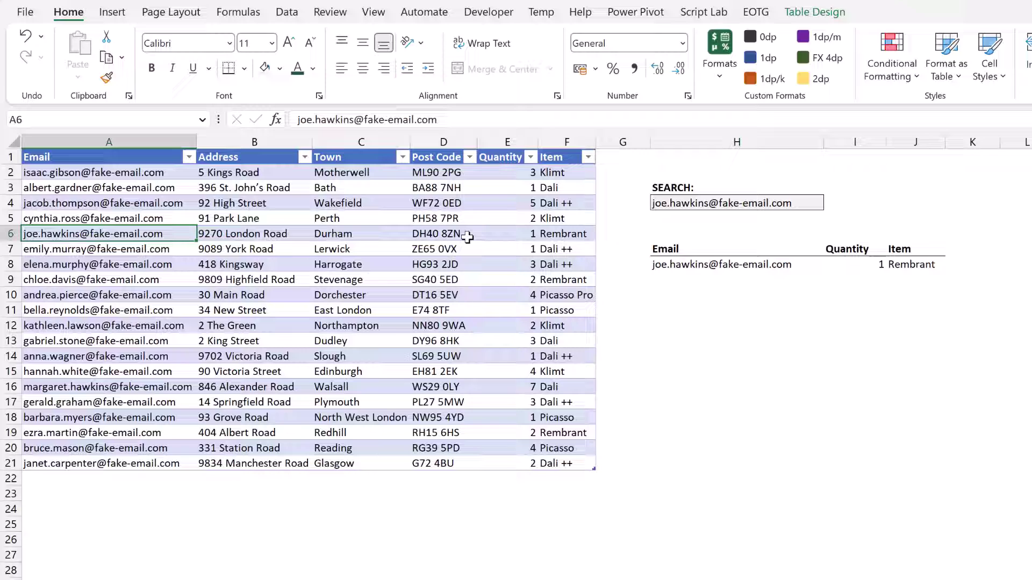
{"action": "left_click", "coordinate": [518, 234]}
{"action": "left_click", "coordinate": [572, 235]}
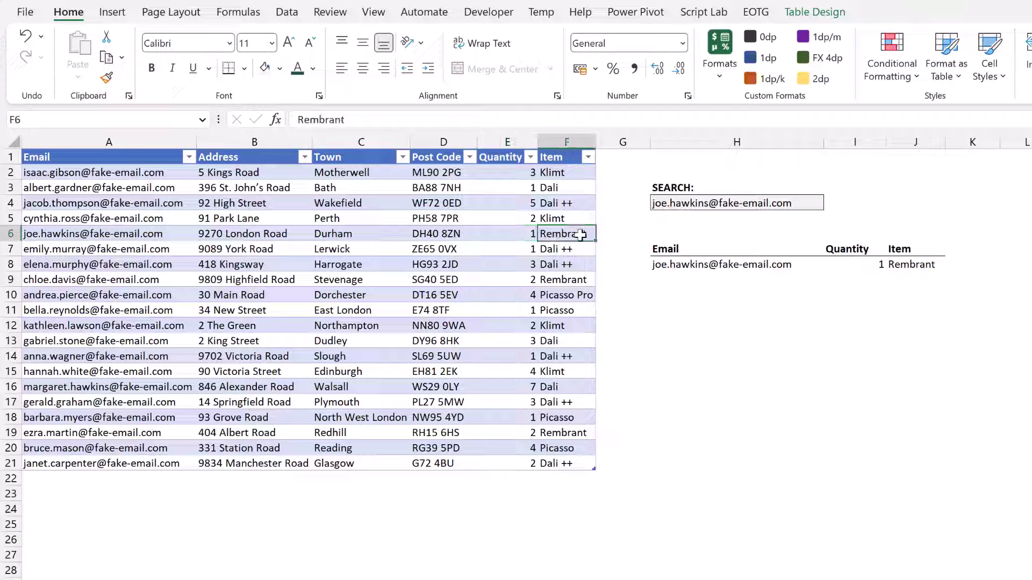
{"action": "left_click", "coordinate": [709, 264]}
{"action": "left_click_drag", "start_coordinate": [856, 264], "coordinate": [907, 264]}
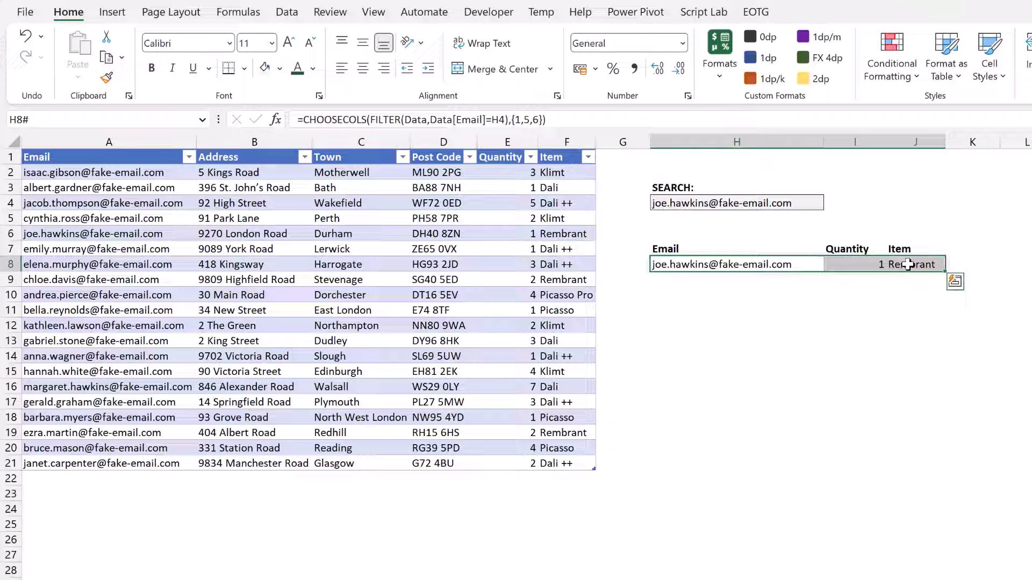
{"action": "left_click", "coordinate": [784, 202]}
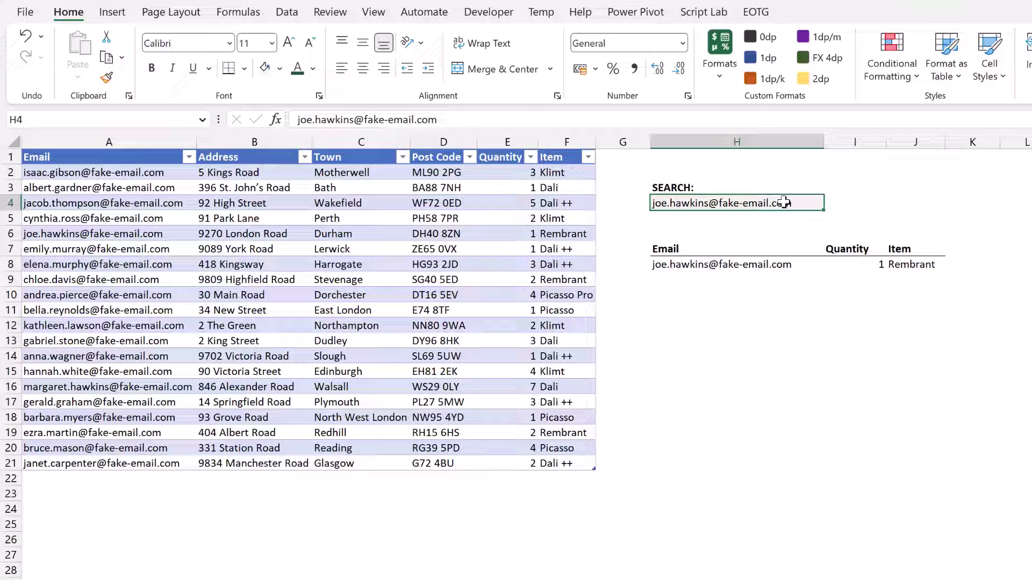
Step: Change the search term in H4 to joe and select H8, which now shows #CALC!
{"action": "type", "text": "joe"}
{"action": "key", "text": "Return"}
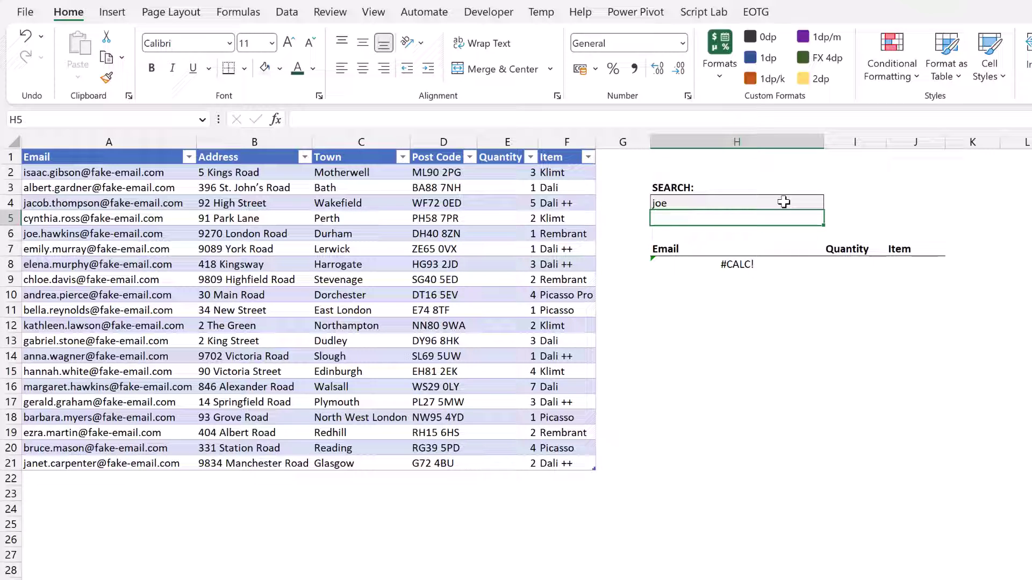
{"action": "left_click", "coordinate": [747, 264]}
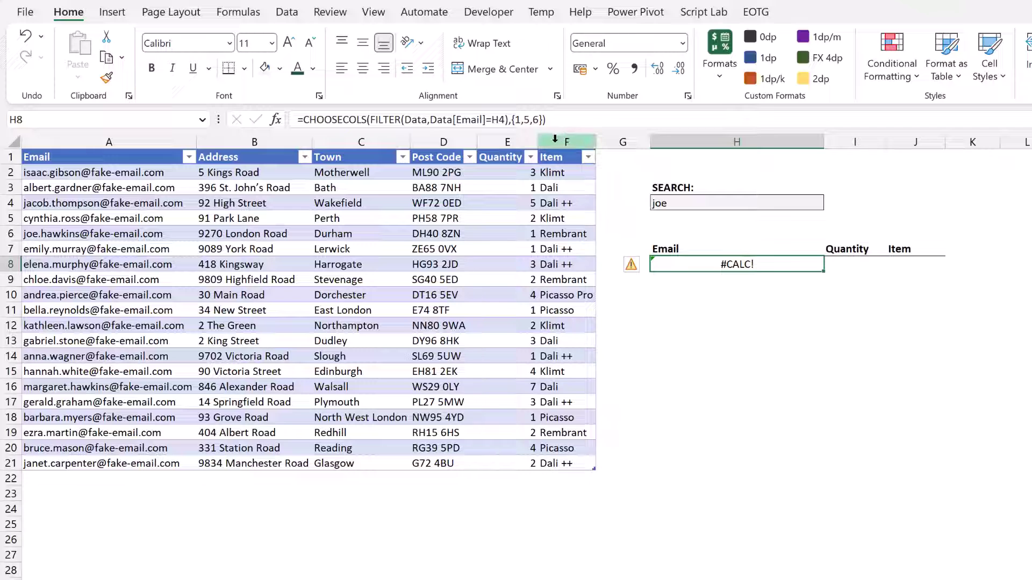
Step: Replace the Data[Email]=H4 condition with SEARCH(H4,Data[Email])
{"action": "left_click_drag", "start_coordinate": [430, 120], "coordinate": [505, 119]}
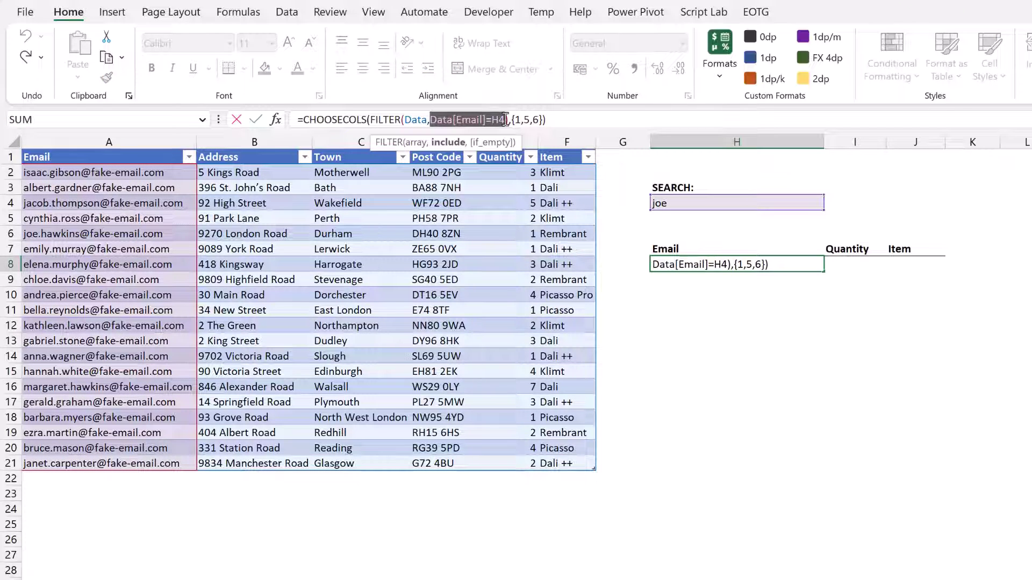
{"action": "key", "text": "Delete"}
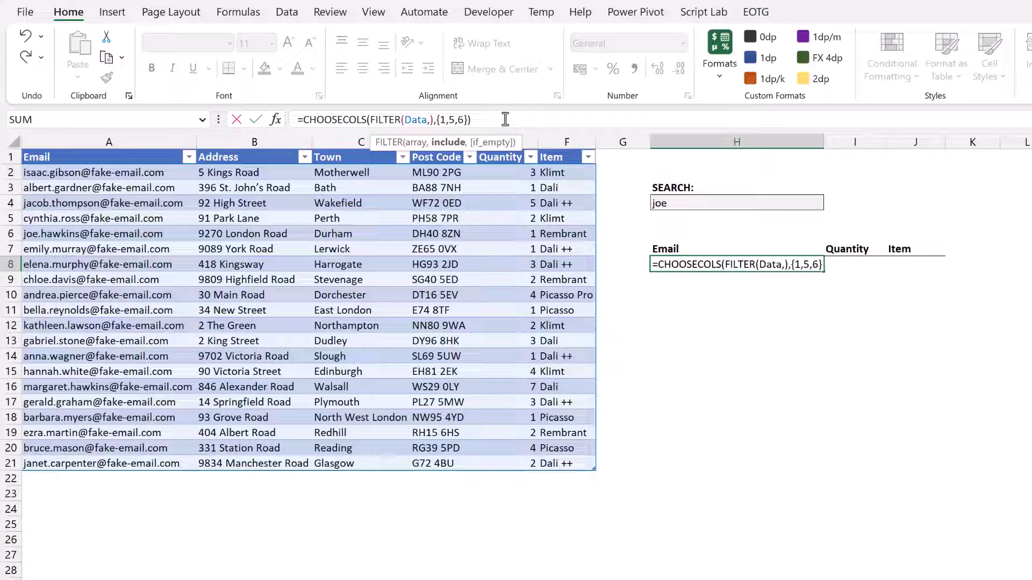
{"action": "type", "text": "SEARCH("}
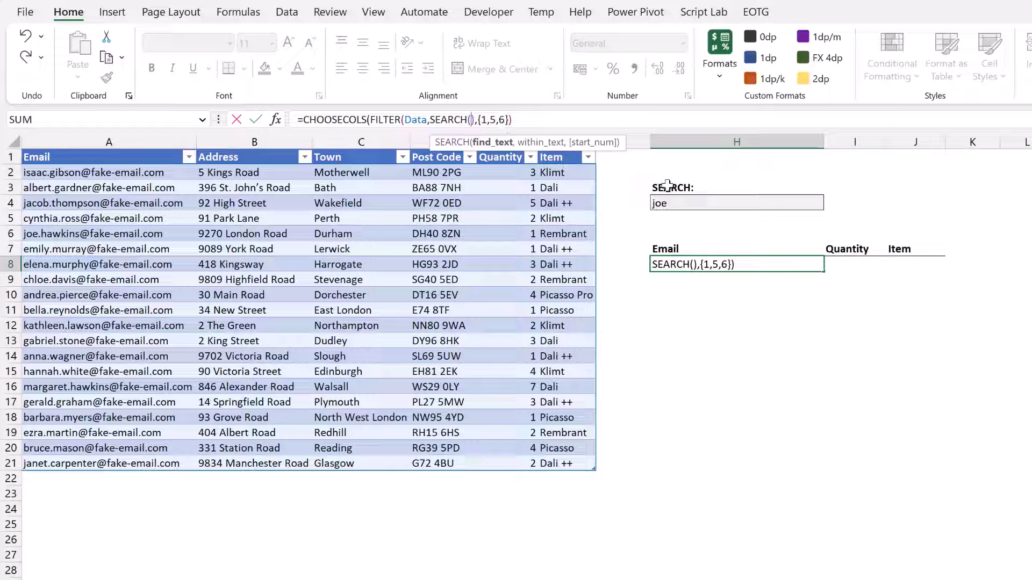
{"action": "left_click", "coordinate": [673, 203]}
{"action": "type", "text": ","}
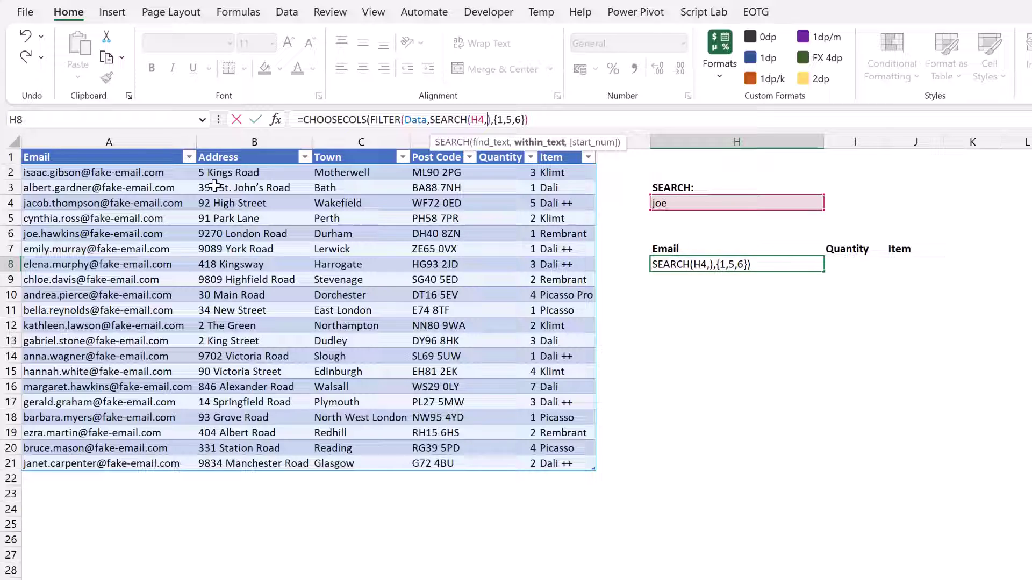
{"action": "left_click", "coordinate": [146, 154]}
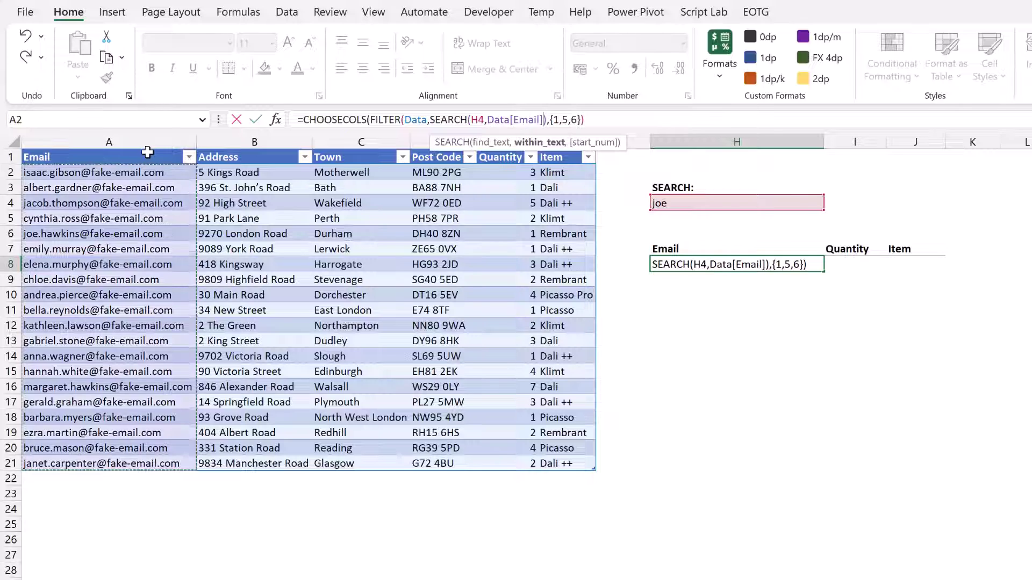
{"action": "type", "text": ")"}
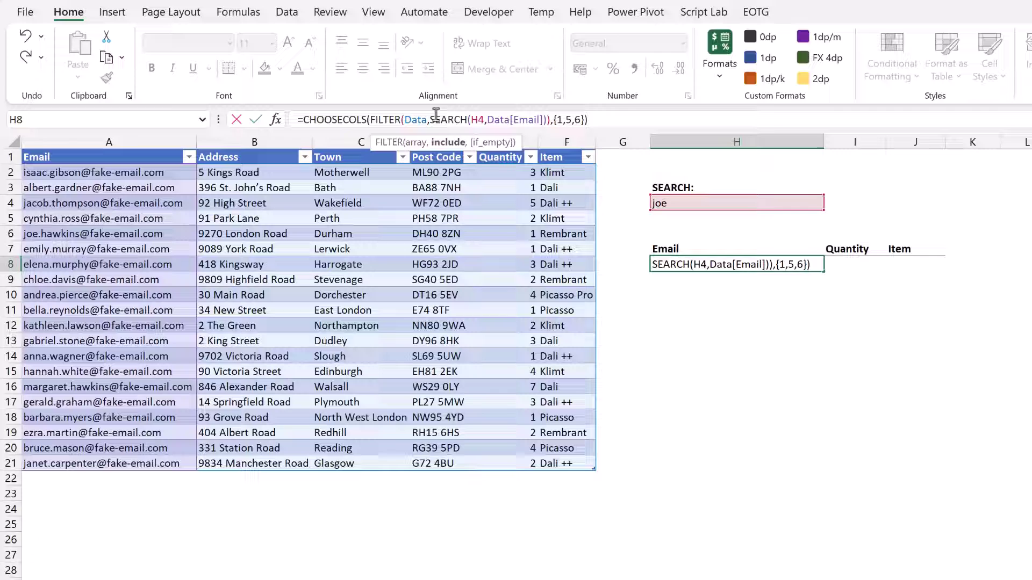
Step: Wrap the SEARCH in ISNUMBER and commit, so joe returns quantity 1, Rembrant
{"action": "type", "text": "ISNUMBER("}
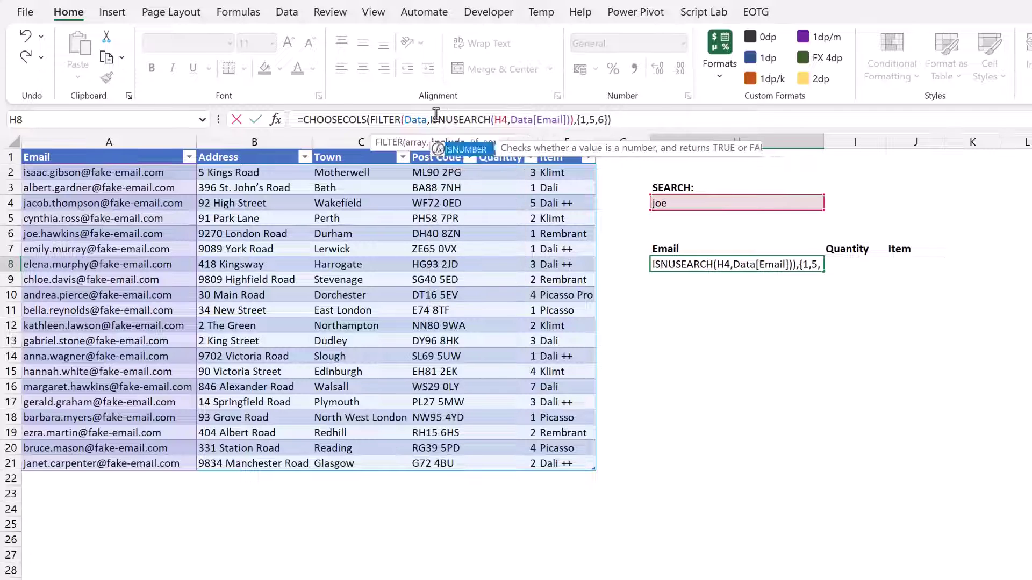
{"action": "left_click", "coordinate": [606, 119]}
{"action": "type", "text": ")"}
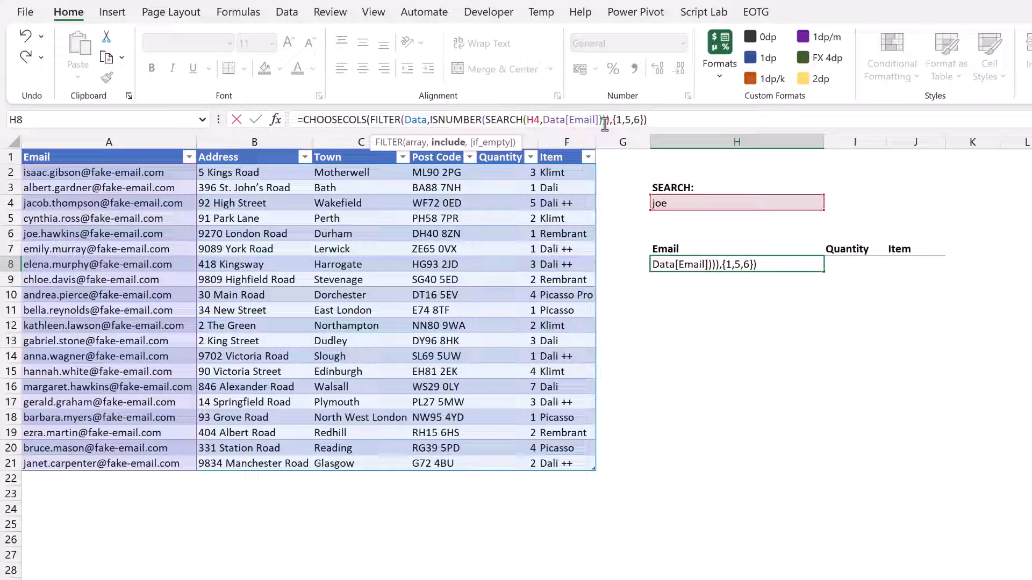
{"action": "key", "text": "Return"}
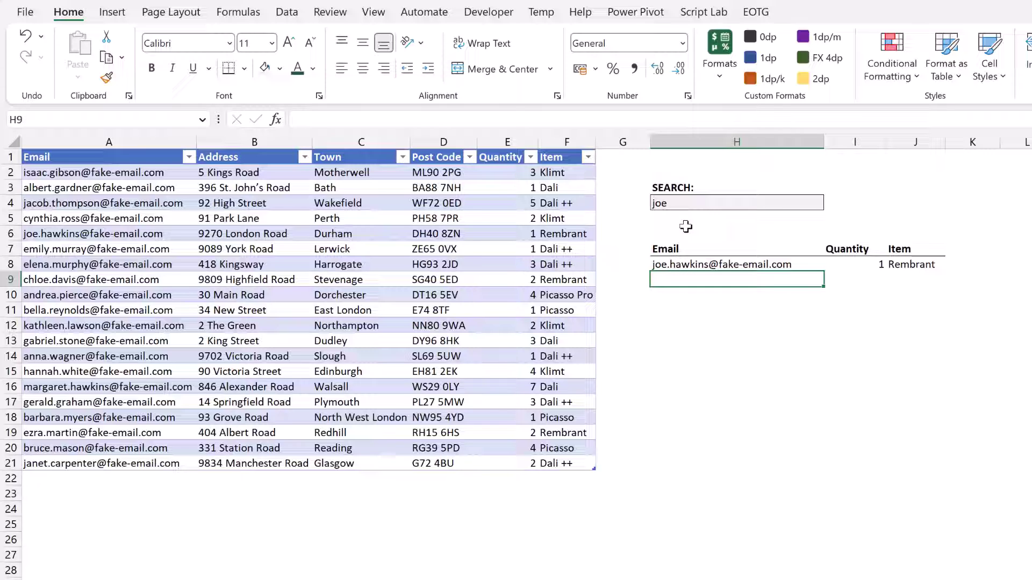
Step: Enter mur in H4, listing two customers with quantities 1 and 3, both Dali ++
{"action": "left_click", "coordinate": [690, 202]}
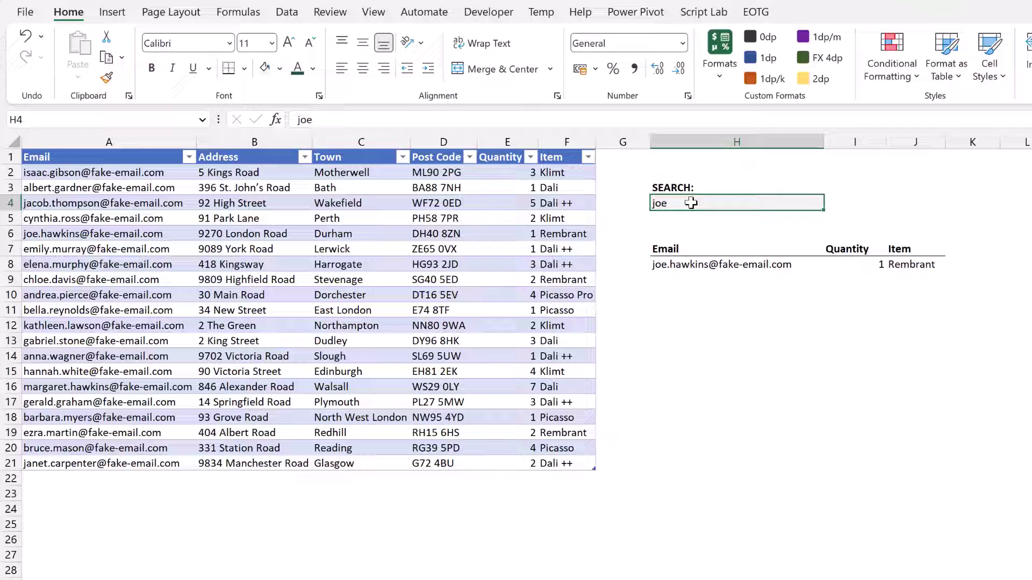
{"action": "type", "text": "mur"}
{"action": "key", "text": "Return"}
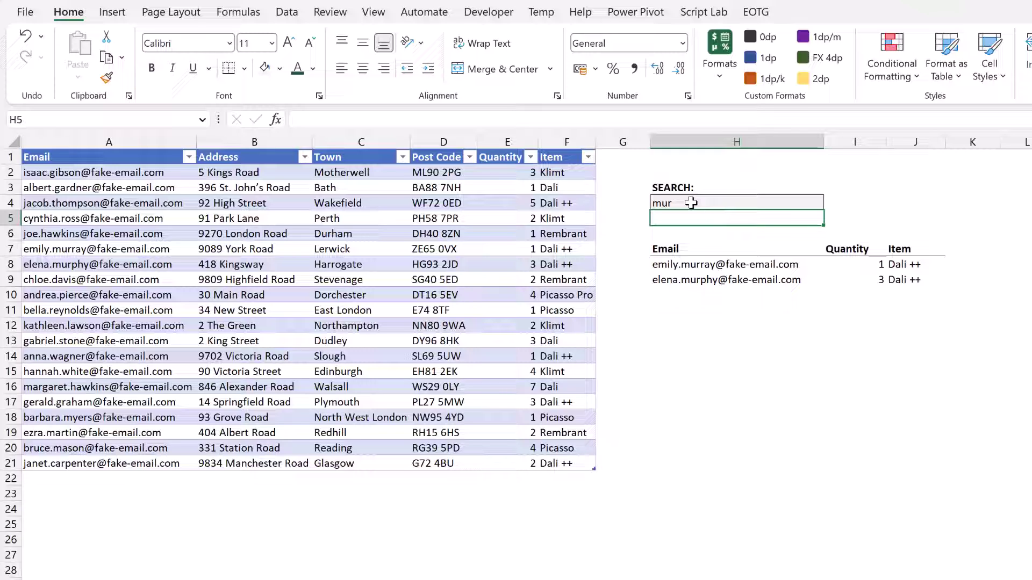
{"action": "left_click", "coordinate": [690, 203]}
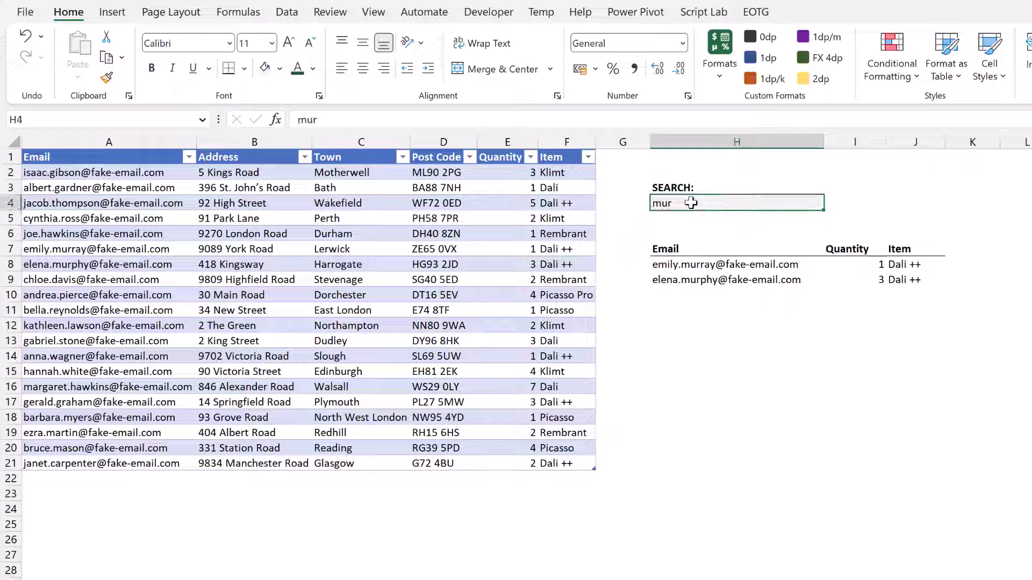
Step: Enter the wildcard pattern e??a in H4, listing eight matching email rows
{"action": "type", "text": "e??"}
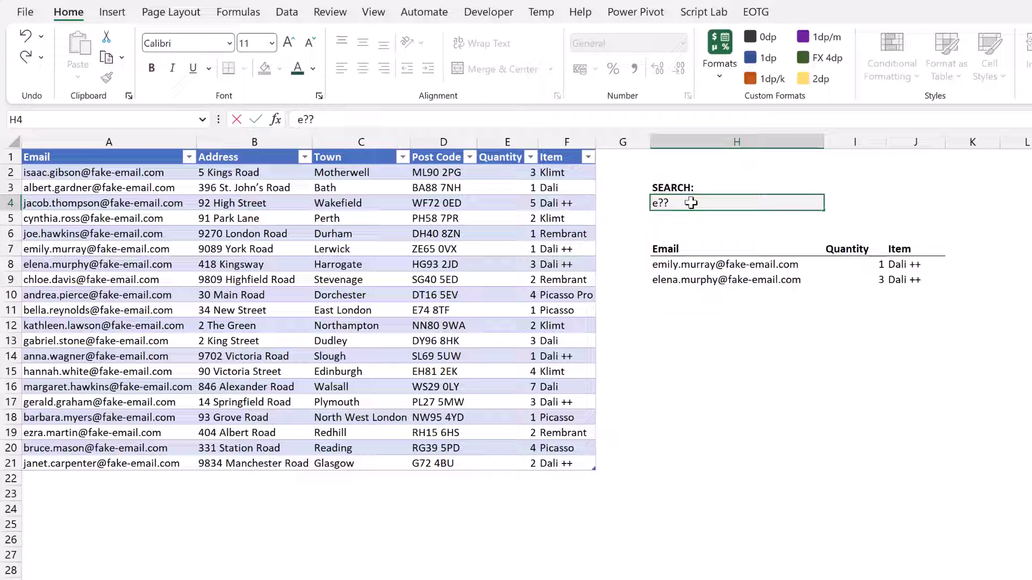
{"action": "type", "text": "a"}
{"action": "key", "text": "Return"}
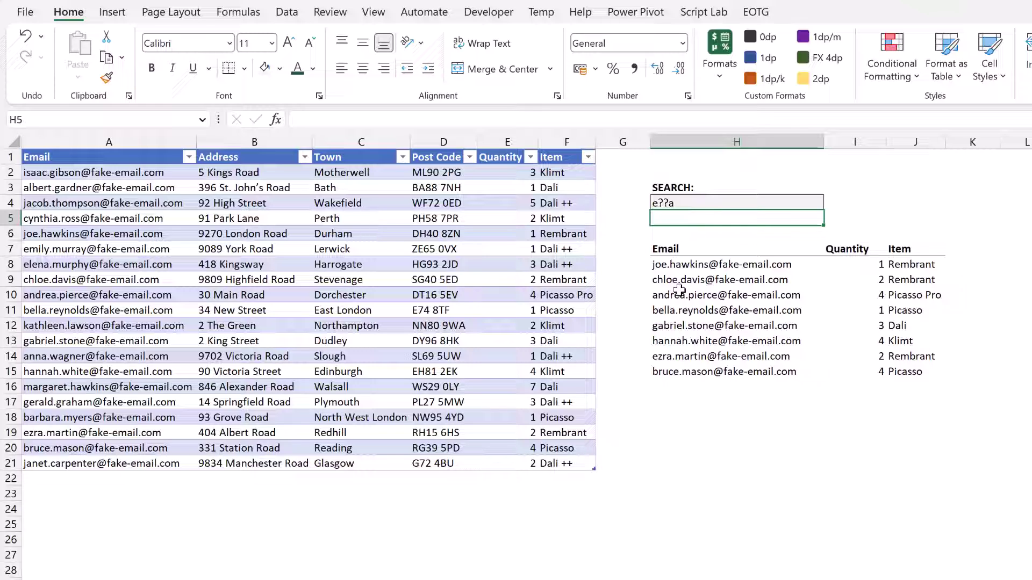
{"action": "left_click", "coordinate": [702, 203]}
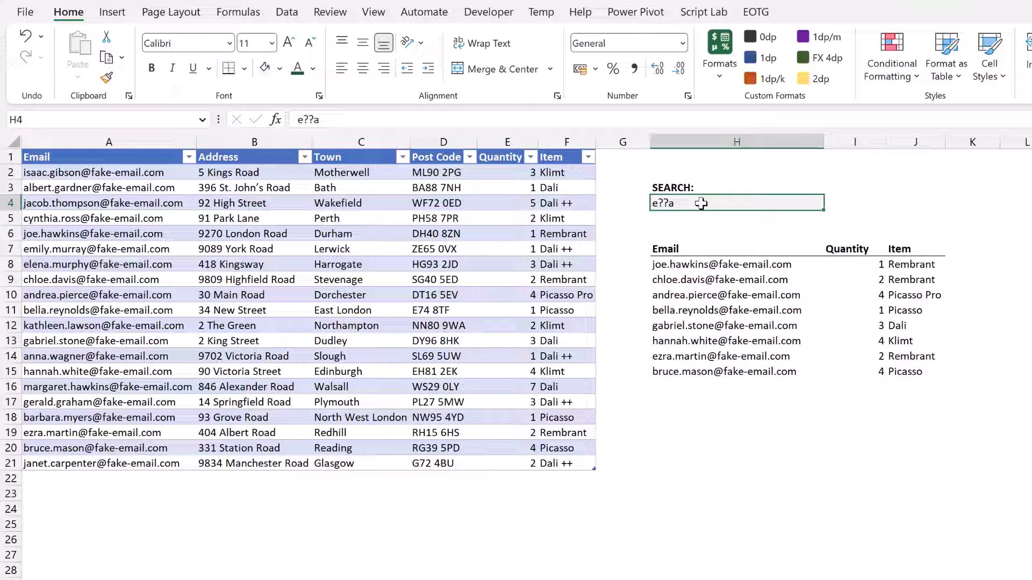
Step: Enter the wildcard pattern an*a in H4, narrowing the results to four rows
{"action": "type", "text": "a"}
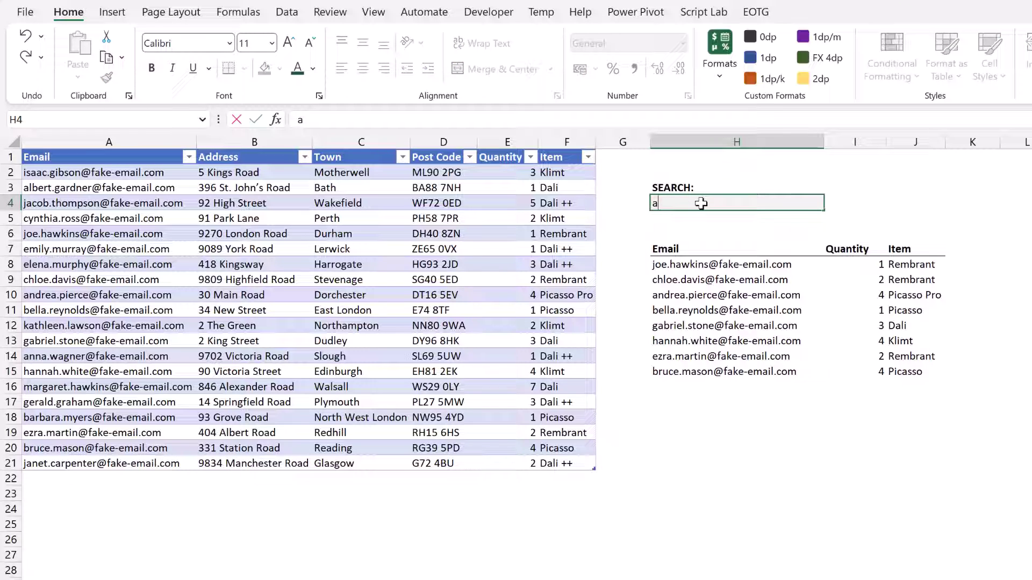
{"action": "type", "text": "n*a"}
{"action": "key", "text": "Return"}
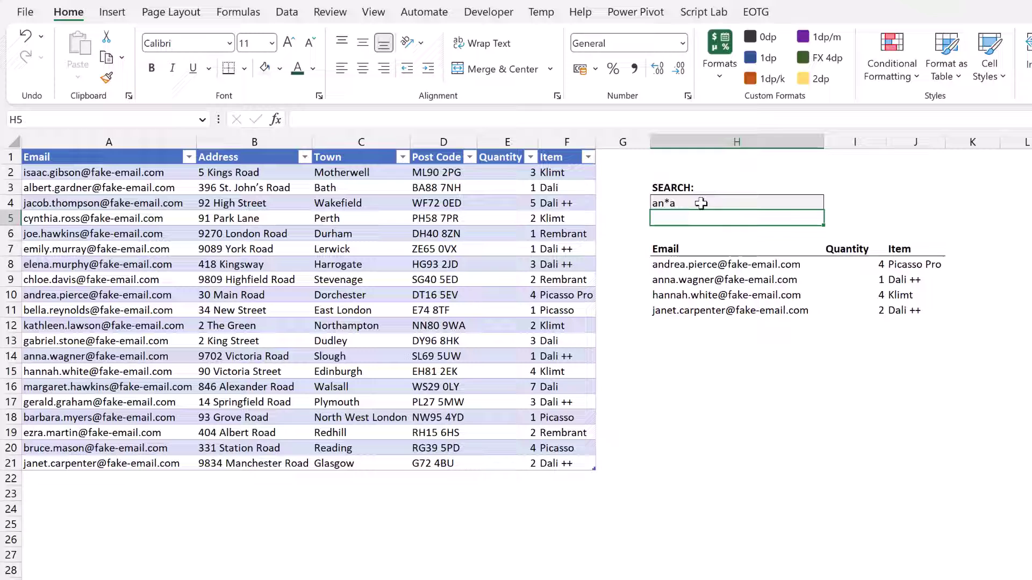